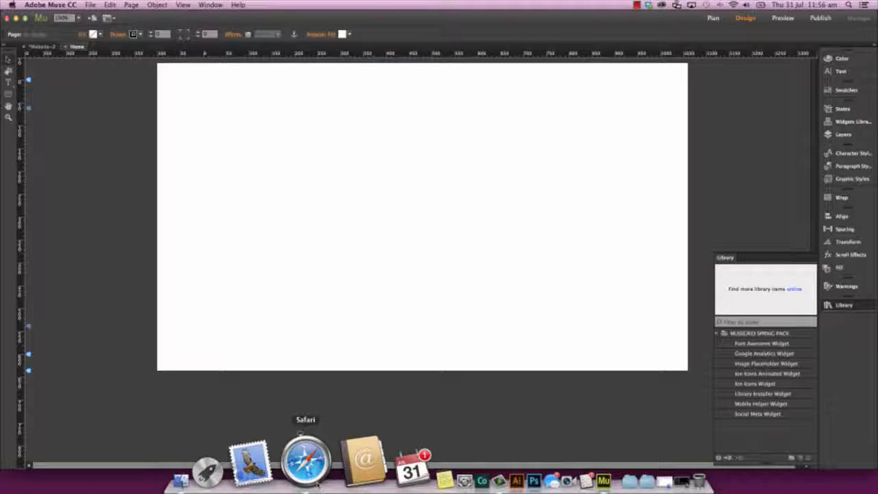
Step: Switch to Safari and open the page source of the Brick PIE template page on musegrid.com
{"action": "left_click", "coordinate": [316, 483]}
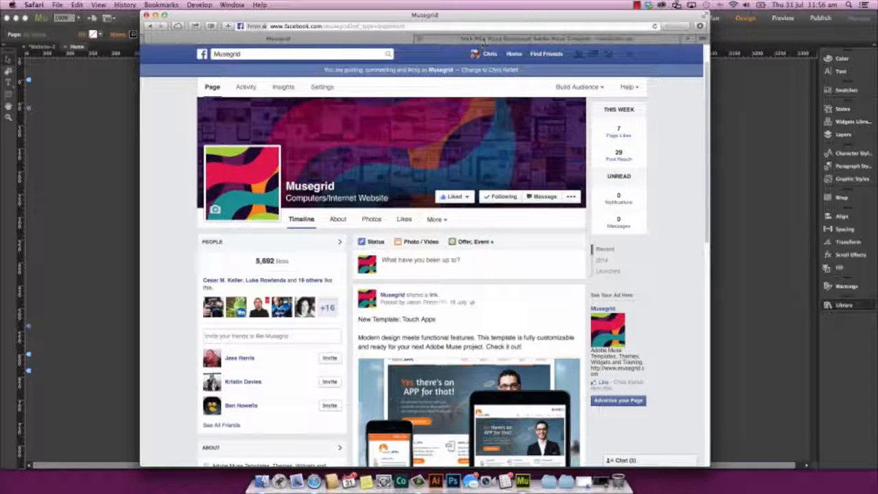
{"action": "left_click", "coordinate": [484, 39]}
{"action": "scroll", "coordinate": [294, 113], "scroll_direction": "down", "scroll_amount": 1}
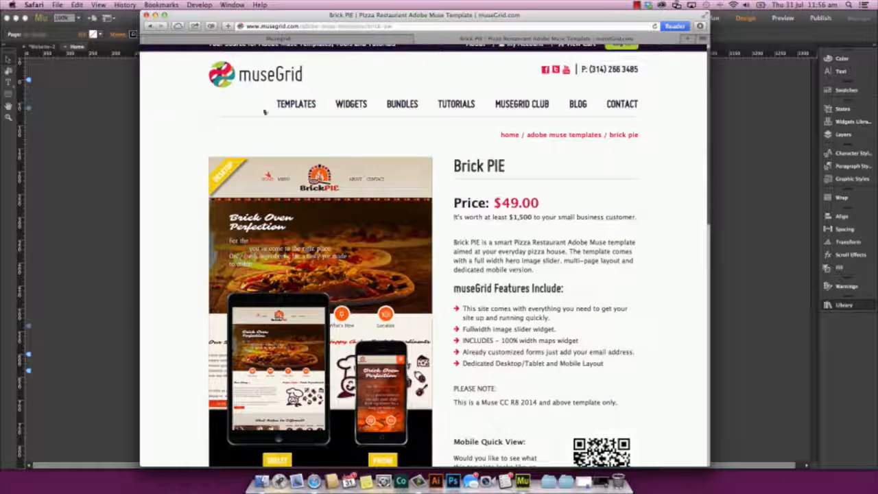
{"action": "right_click", "coordinate": [184, 147]}
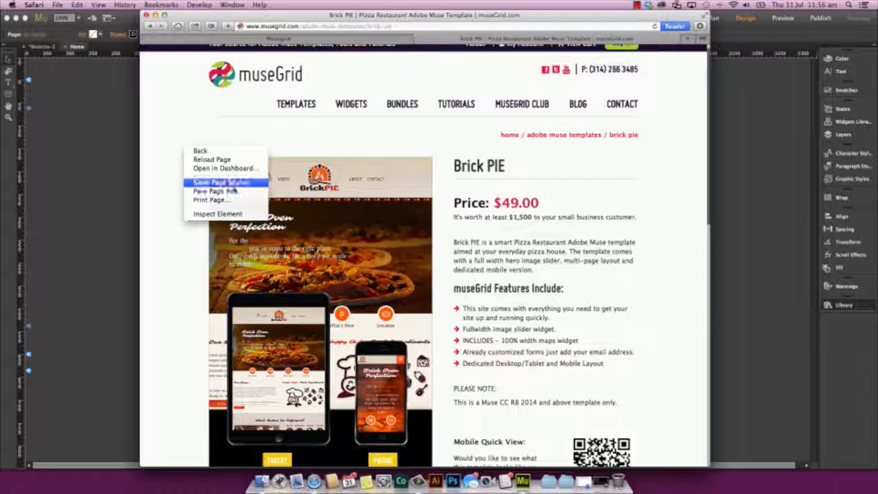
{"action": "left_click", "coordinate": [223, 181]}
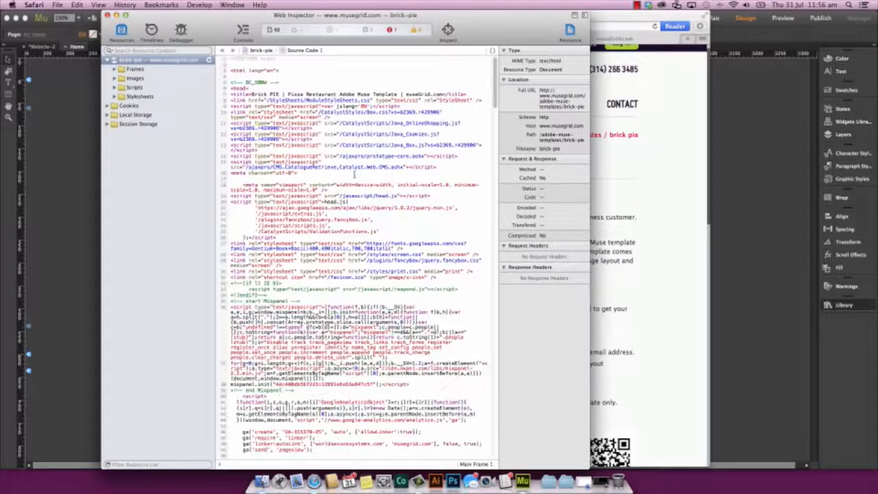
Step: Examine the og:image, og:title and og:description meta tags in the page source and close the Web Inspector
{"action": "scroll", "coordinate": [322, 137], "scroll_direction": "down", "scroll_amount": 15}
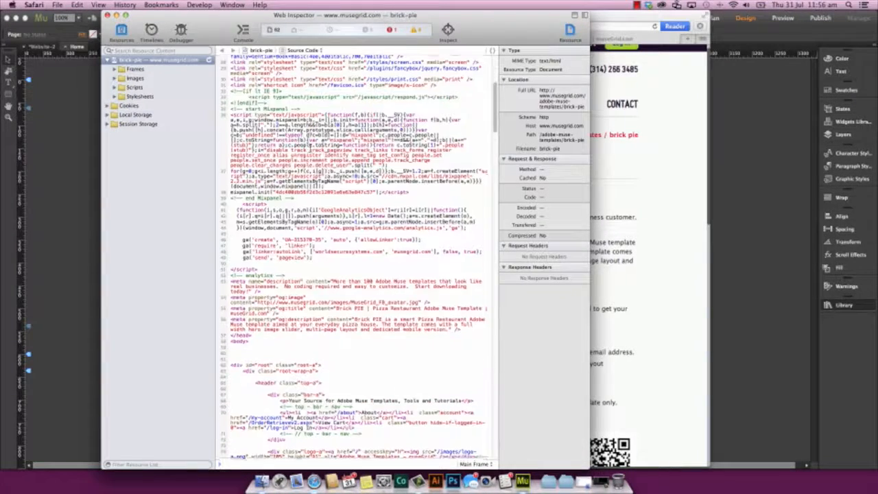
{"action": "scroll", "coordinate": [312, 144], "scroll_direction": "down", "scroll_amount": 2}
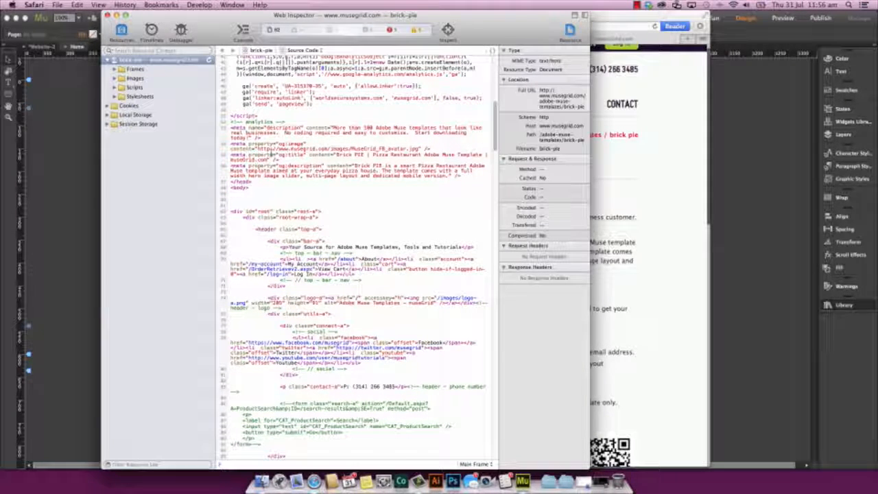
{"action": "left_click_drag", "start_coordinate": [243, 143], "coordinate": [286, 142]}
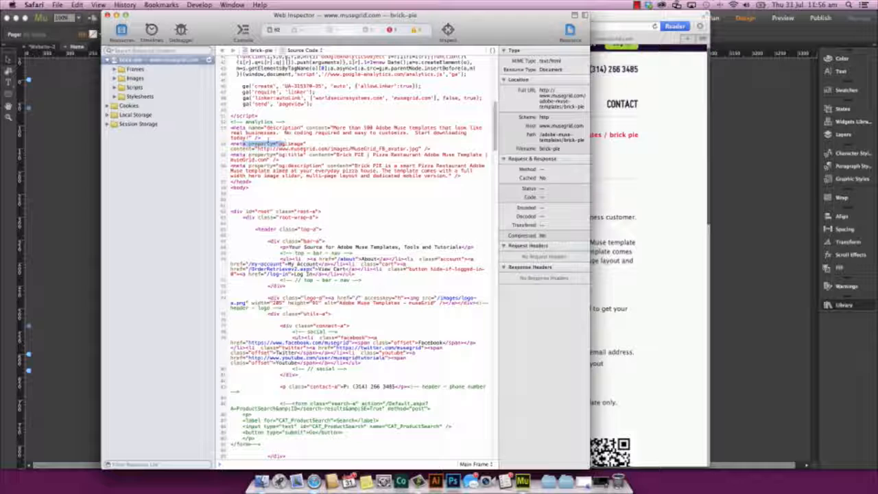
{"action": "left_click", "coordinate": [262, 156]}
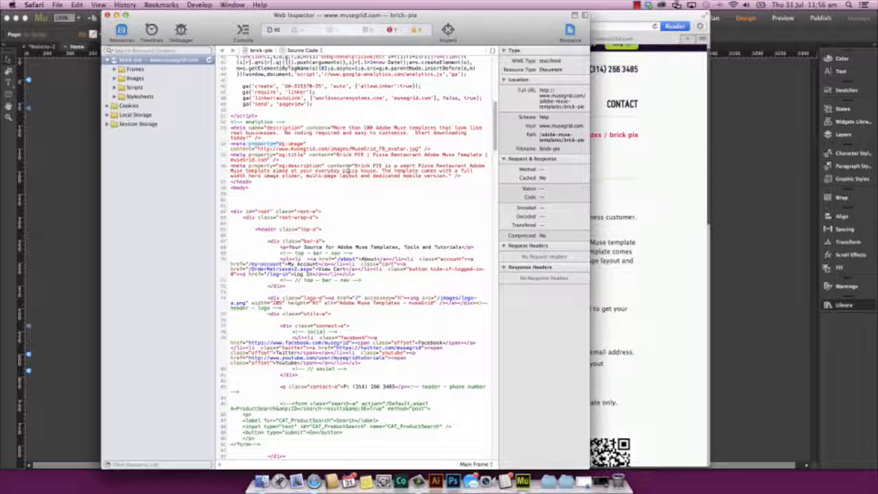
{"action": "scroll", "coordinate": [349, 199], "scroll_direction": "up", "scroll_amount": 2}
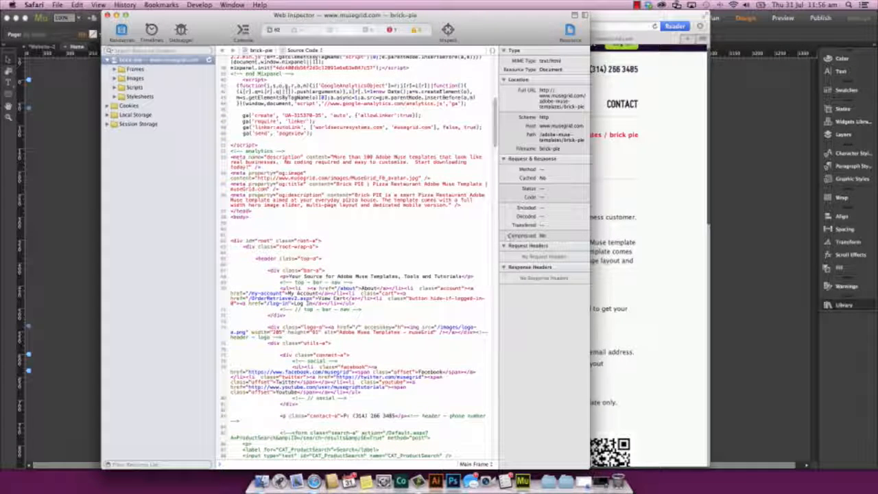
{"action": "scroll", "coordinate": [290, 136], "scroll_direction": "up", "scroll_amount": 10}
{"action": "scroll", "coordinate": [288, 136], "scroll_direction": "down", "scroll_amount": 7}
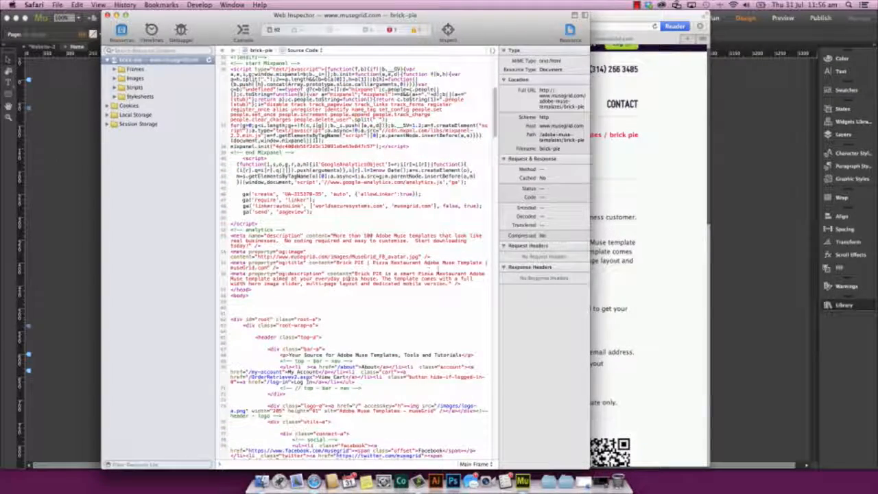
{"action": "scroll", "coordinate": [291, 194], "scroll_direction": "up", "scroll_amount": 9}
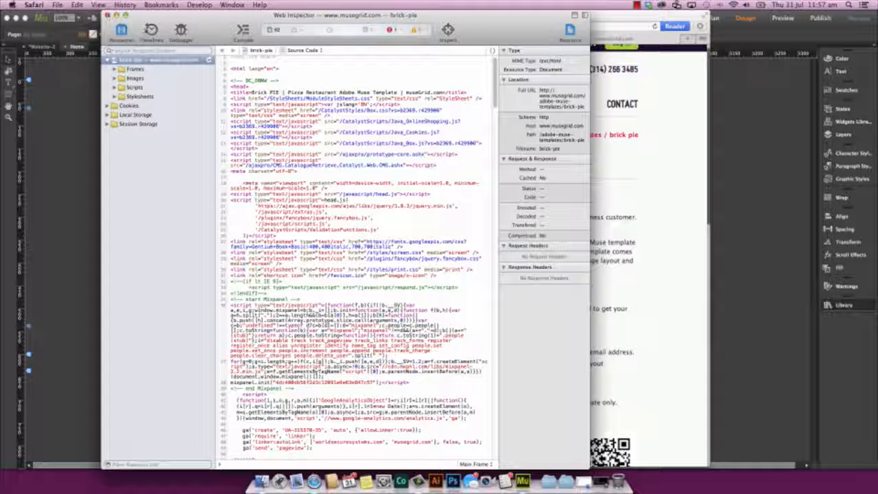
{"action": "left_click", "coordinate": [108, 15]}
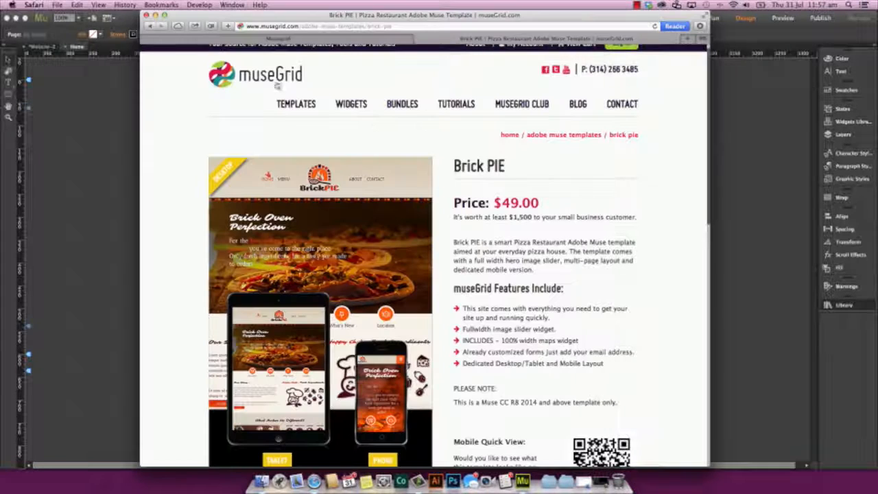
Step: Copy the Brick PIE page address and paste it into a new status update on the Musegrid Facebook page
{"action": "left_click", "coordinate": [276, 26]}
{"action": "key", "text": "super+c"}
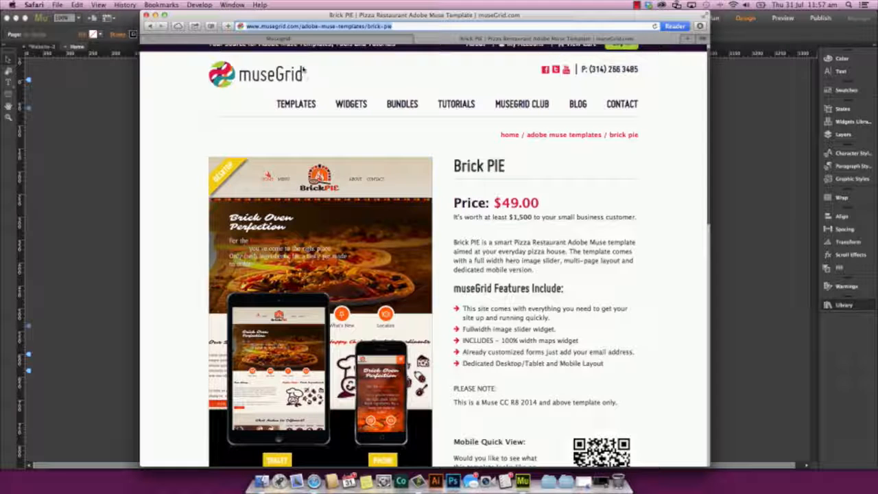
{"action": "left_click", "coordinate": [277, 38]}
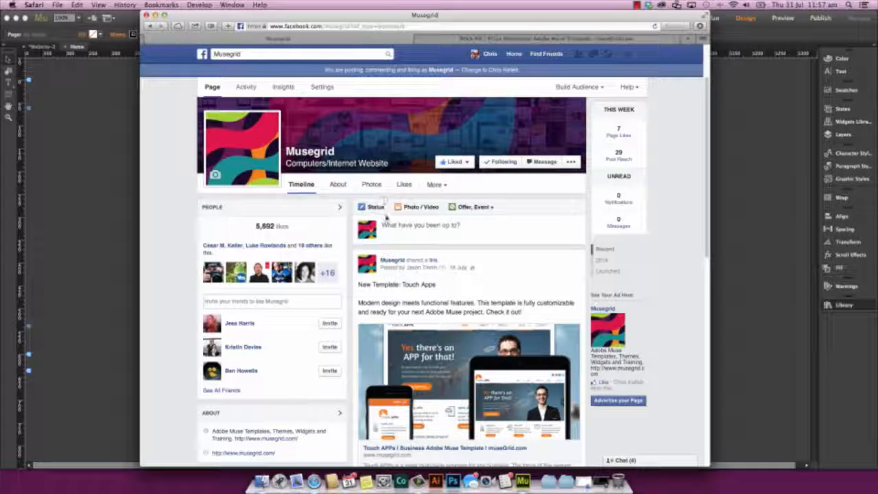
{"action": "left_click", "coordinate": [386, 218]}
{"action": "key", "text": "super+v"}
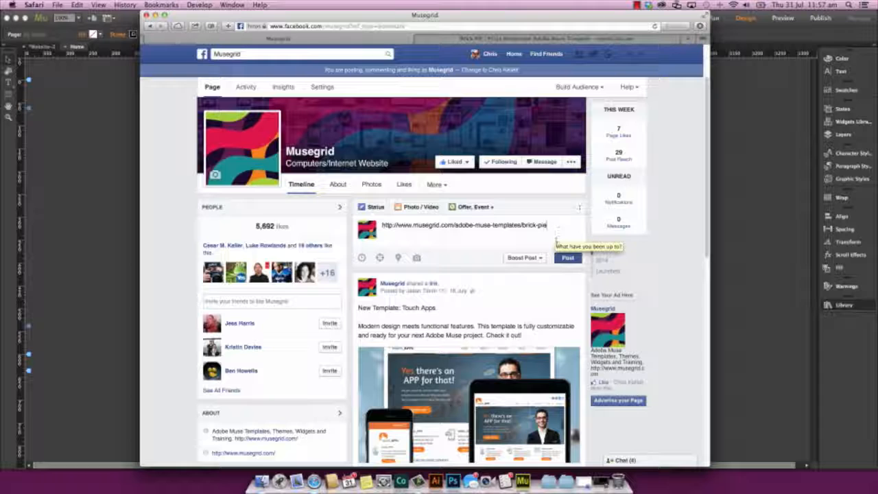
{"action": "scroll", "coordinate": [480, 232], "scroll_direction": "down", "scroll_amount": 1}
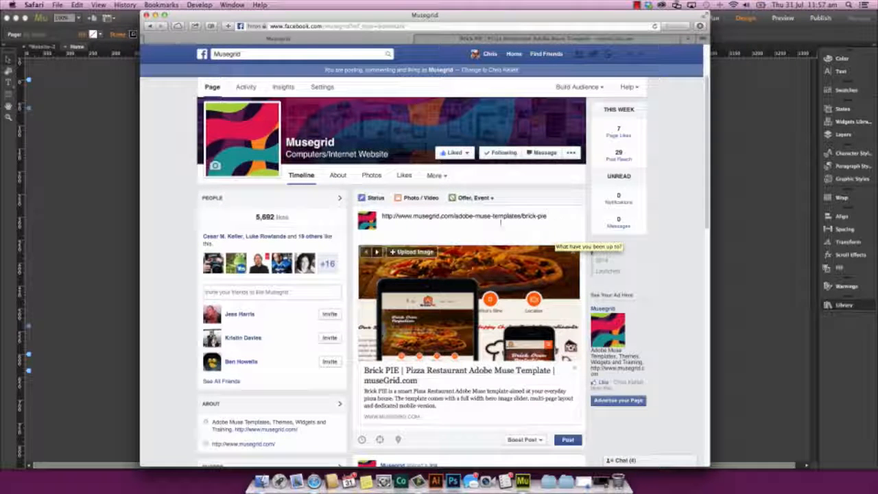
{"action": "scroll", "coordinate": [473, 295], "scroll_direction": "down", "scroll_amount": 1}
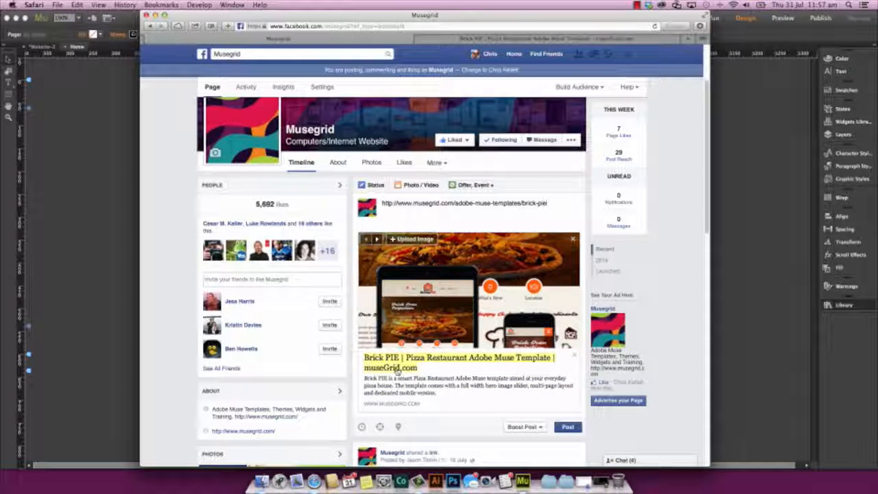
Step: Reopen the Brick PIE page source and highlight the content of the og:description and og:title tags
{"action": "left_click", "coordinate": [463, 39]}
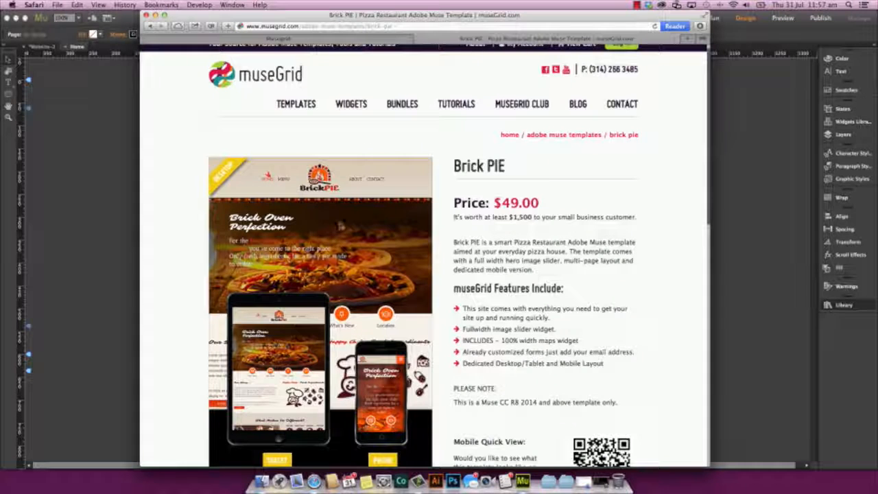
{"action": "right_click", "coordinate": [160, 183]}
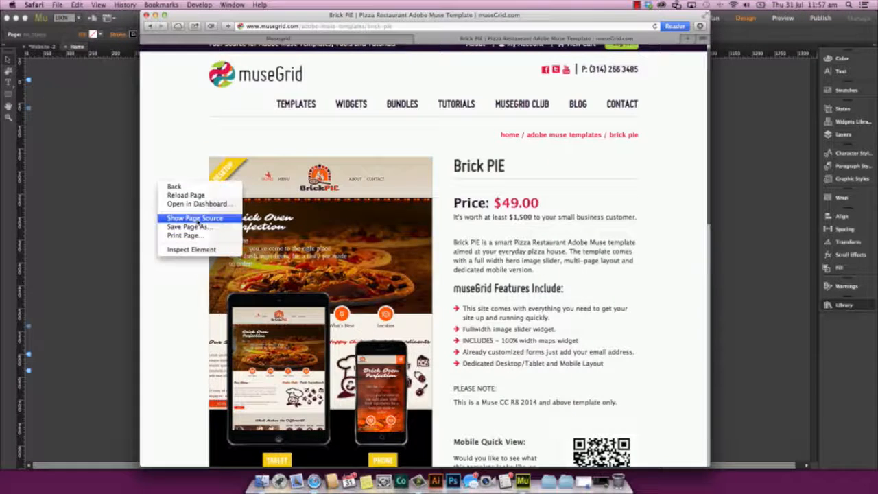
{"action": "left_click", "coordinate": [197, 218]}
{"action": "scroll", "coordinate": [387, 267], "scroll_direction": "down", "scroll_amount": 15}
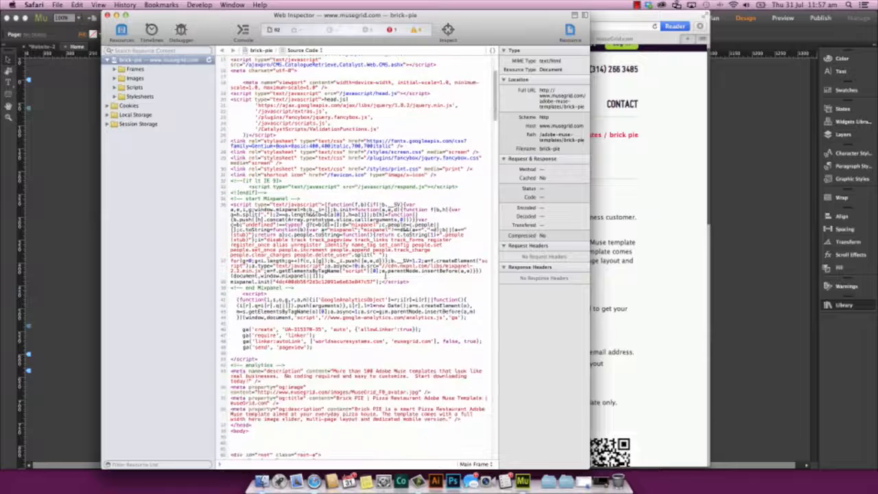
{"action": "left_click_drag", "start_coordinate": [351, 252], "coordinate": [447, 262]}
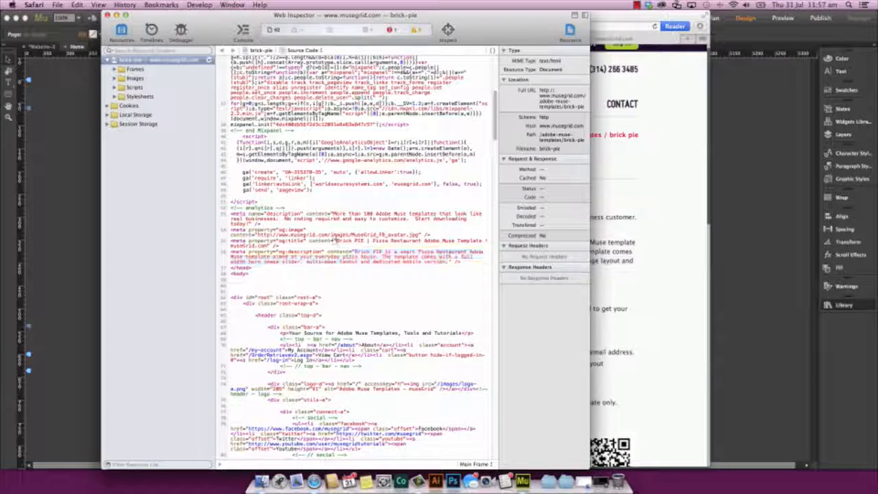
{"action": "left_click_drag", "start_coordinate": [334, 241], "coordinate": [410, 250]}
{"action": "left_click", "coordinate": [320, 235]}
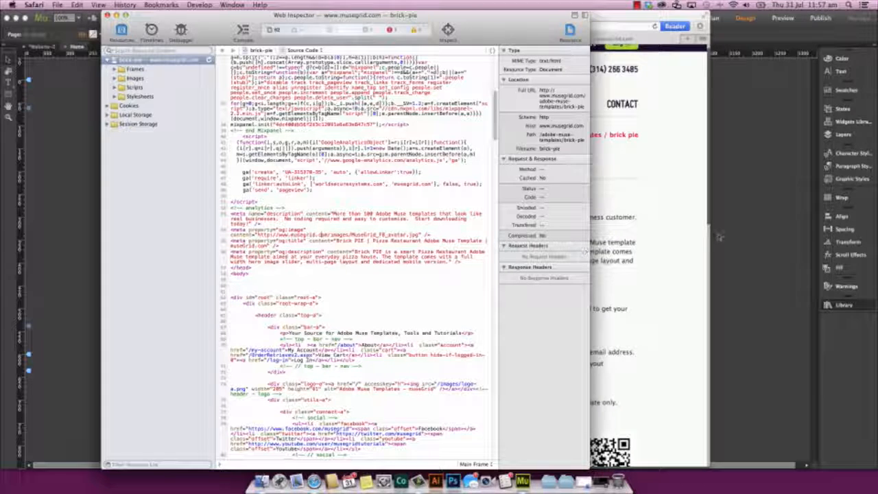
Step: Return to the Musegrid Facebook page and review the link preview's image, title and description in the draft post
{"action": "left_click", "coordinate": [667, 242]}
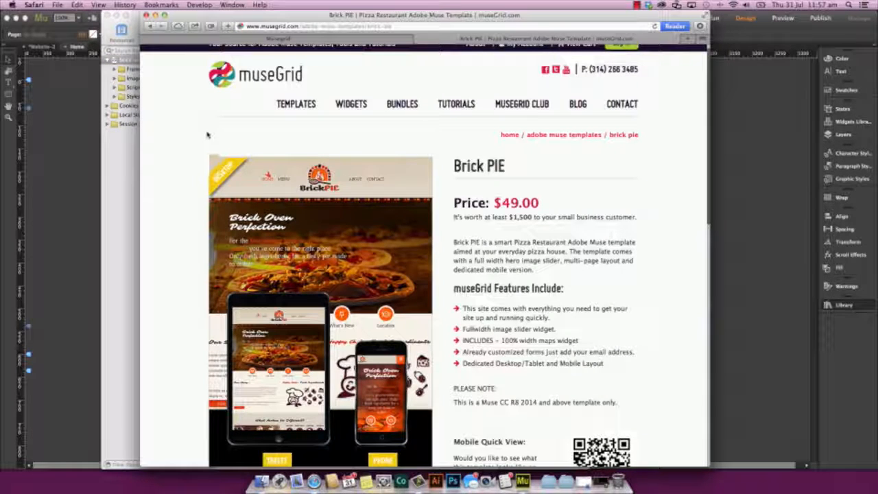
{"action": "left_click", "coordinate": [148, 38]}
{"action": "scroll", "coordinate": [450, 241], "scroll_direction": "down", "scroll_amount": 1}
{"action": "scroll", "coordinate": [450, 241], "scroll_direction": "down", "scroll_amount": 1}
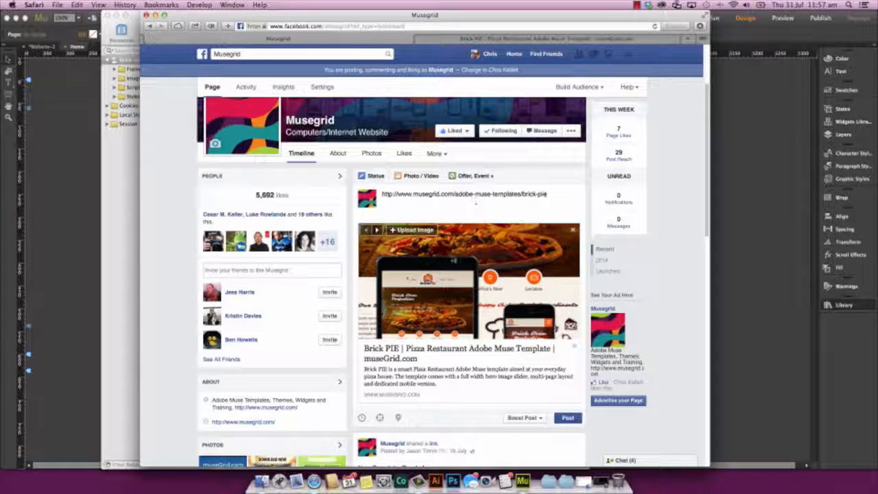
{"action": "scroll", "coordinate": [439, 285], "scroll_direction": "down", "scroll_amount": 2}
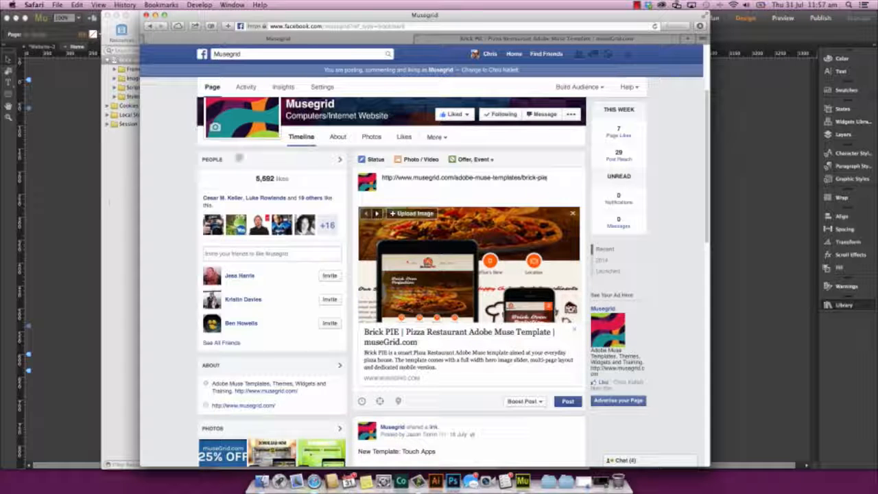
Step: Switch back to Adobe Muse and place the Social Meta Widget from the MUSEGRID SPRING PACK on the Home page
{"action": "left_click", "coordinate": [134, 186]}
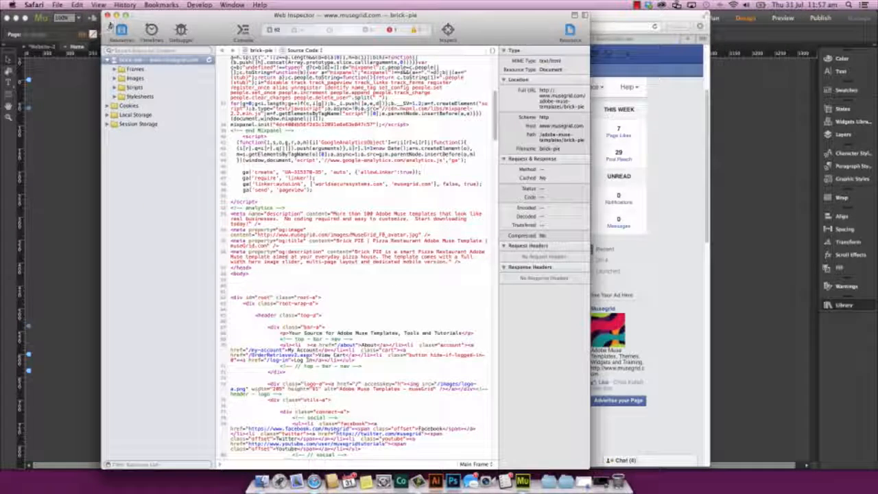
{"action": "left_click", "coordinate": [79, 119]}
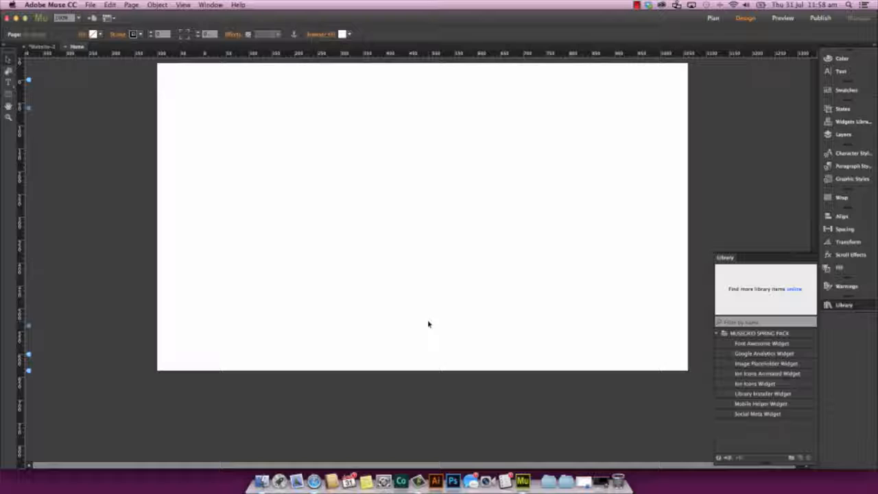
{"action": "left_click", "coordinate": [779, 415]}
{"action": "left_click_drag", "start_coordinate": [785, 296], "coordinate": [214, 103]}
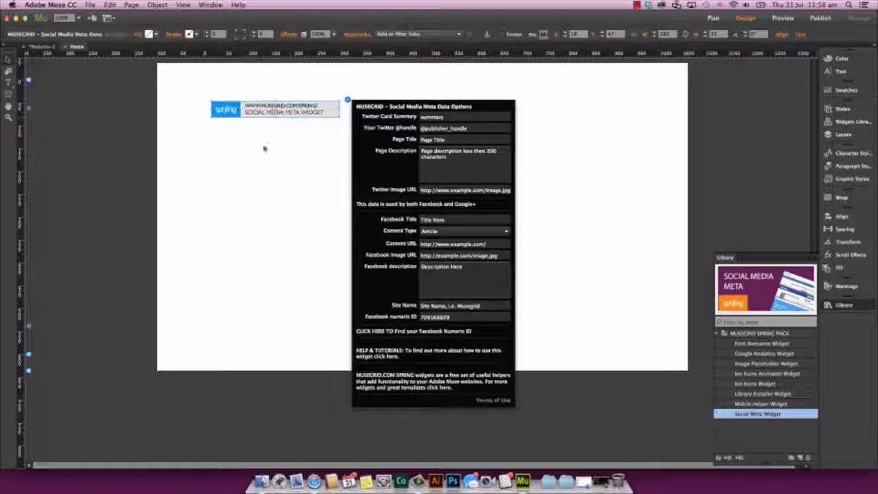
Step: Move the Social Media Meta widget just above the page, aligned with its left edge, at X -100 and Y -77
{"action": "left_click", "coordinate": [262, 113]}
{"action": "left_click_drag", "start_coordinate": [260, 111], "coordinate": [256, 120]}
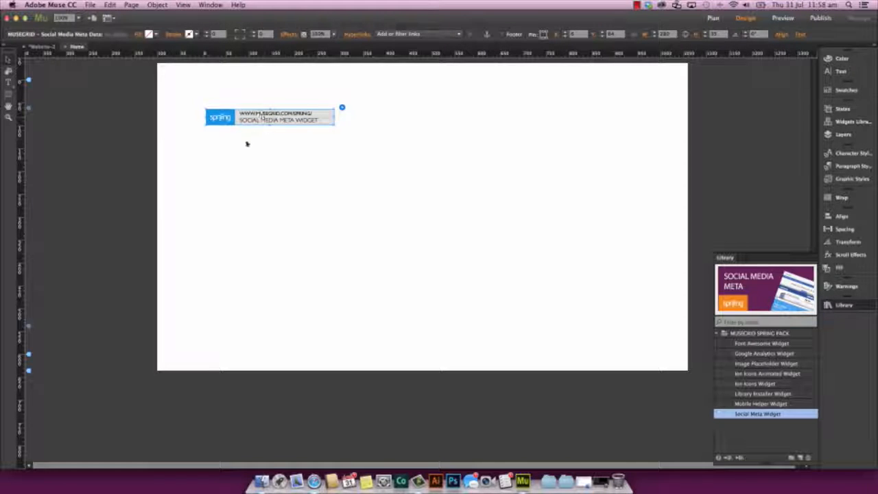
{"action": "left_click_drag", "start_coordinate": [256, 122], "coordinate": [215, 91]}
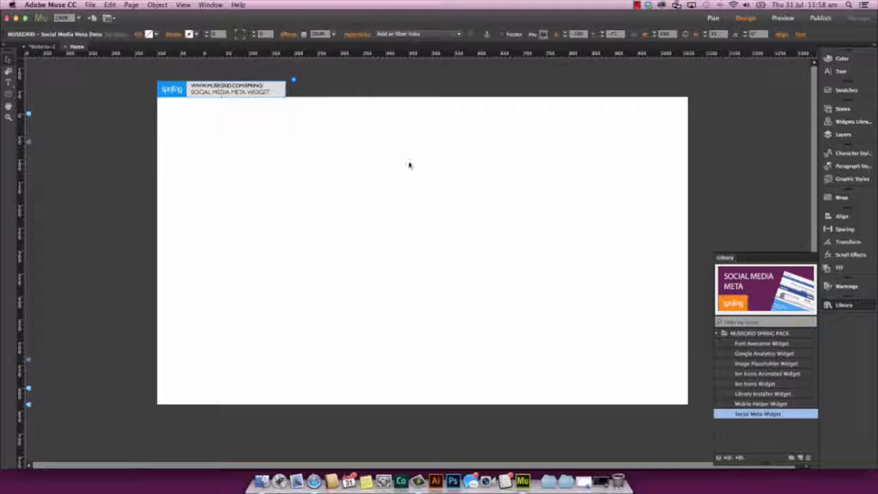
{"action": "left_click_drag", "start_coordinate": [272, 90], "coordinate": [274, 87]}
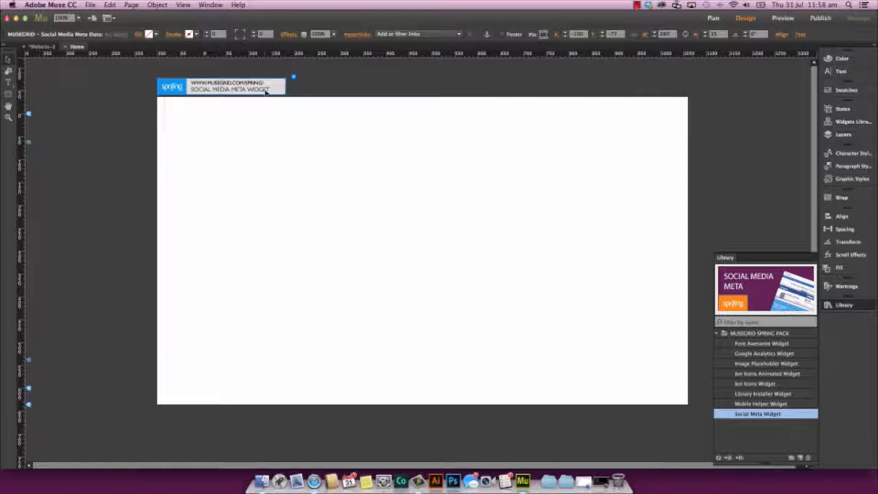
Step: Open the help and tutorials link and the Facebook numeric ID finder from the Social Media Meta widget's options
{"action": "left_click", "coordinate": [294, 76]}
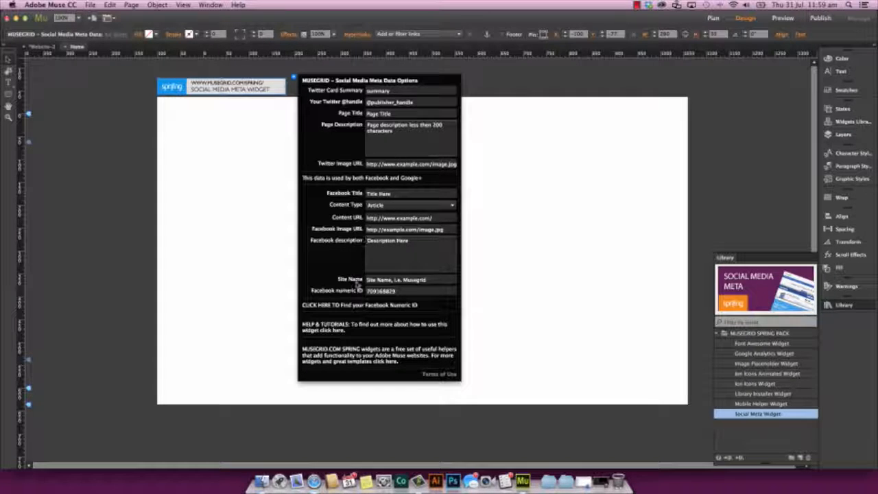
{"action": "left_click", "coordinate": [336, 331]}
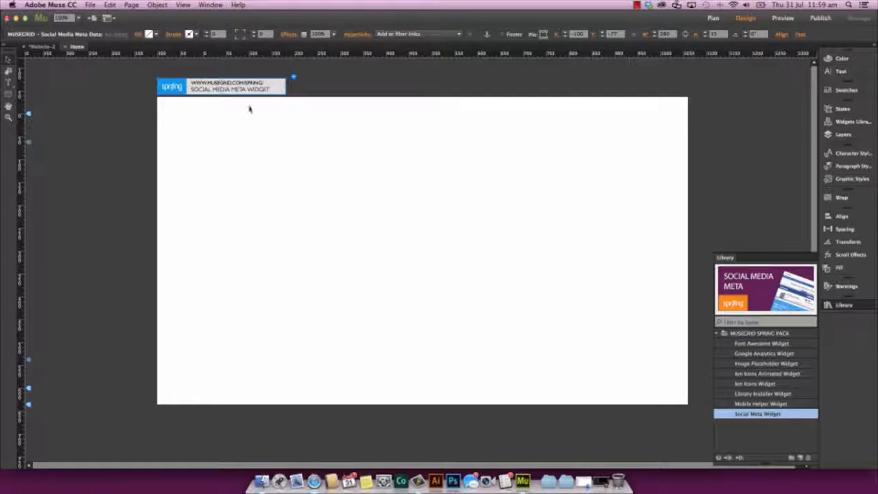
{"action": "left_click", "coordinate": [273, 83]}
{"action": "left_click", "coordinate": [292, 79]}
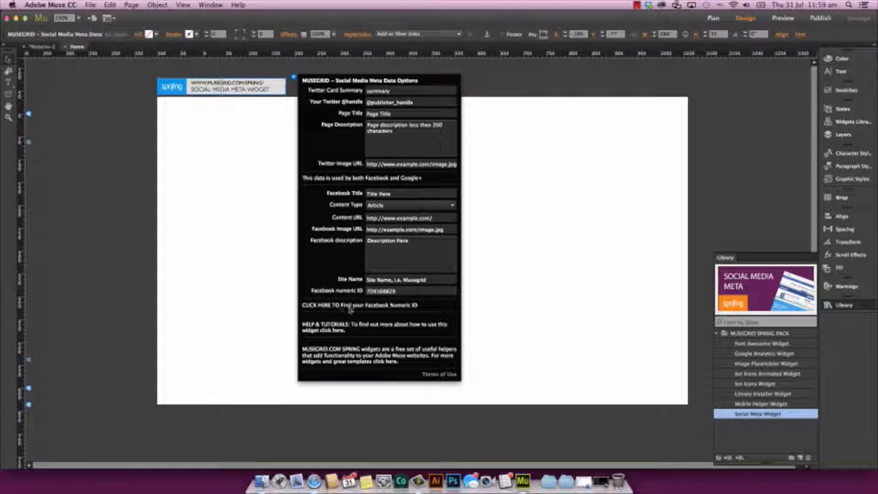
{"action": "left_click", "coordinate": [343, 308]}
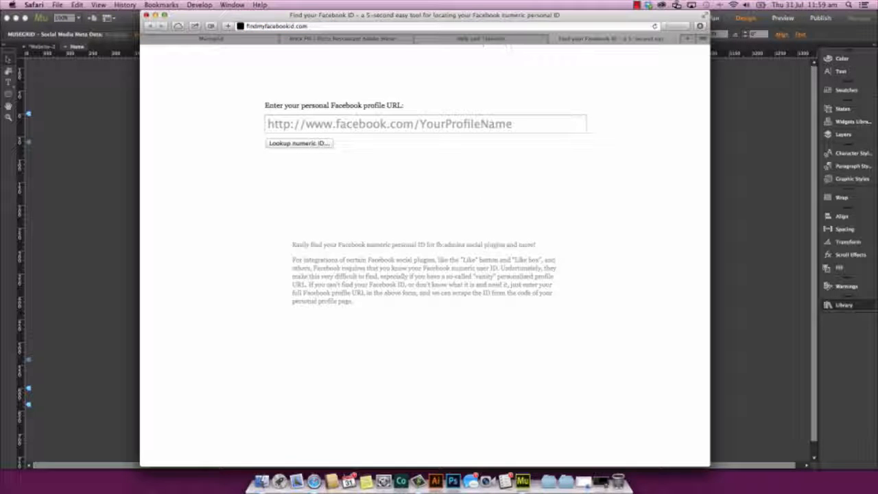
Step: Return to Facebook, leave the unfinished post, open the personal profile from the news feed and copy its URL
{"action": "left_click", "coordinate": [227, 40]}
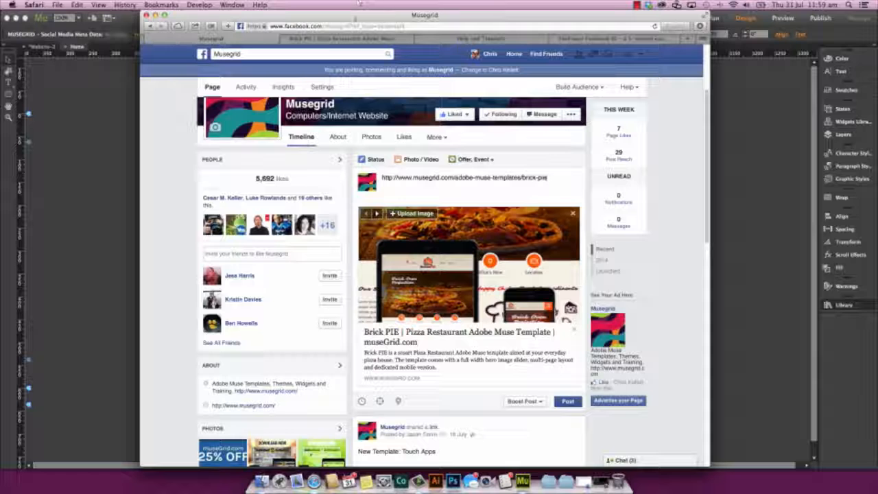
{"action": "left_click_drag", "start_coordinate": [351, 26], "coordinate": [270, 26]}
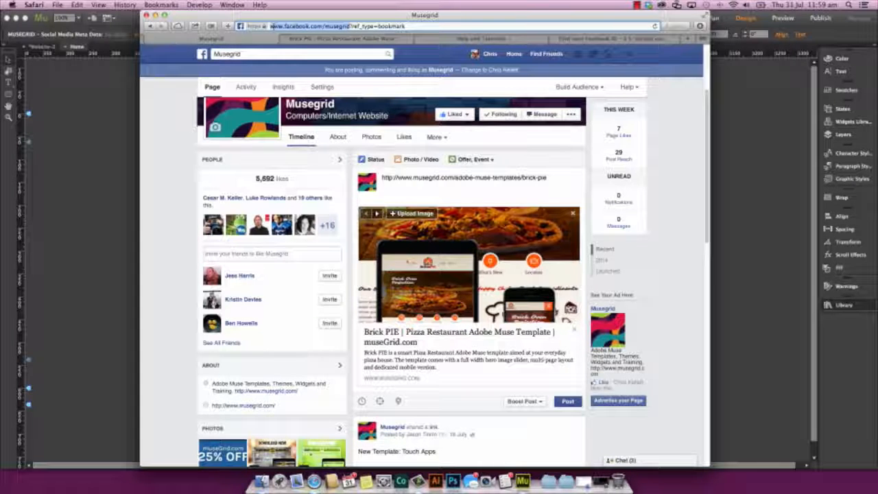
{"action": "left_click", "coordinate": [204, 56]}
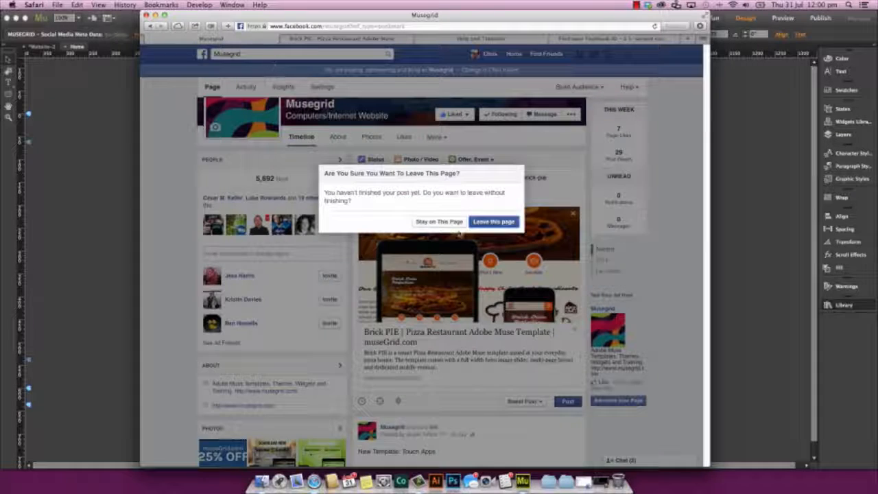
{"action": "left_click", "coordinate": [485, 222]}
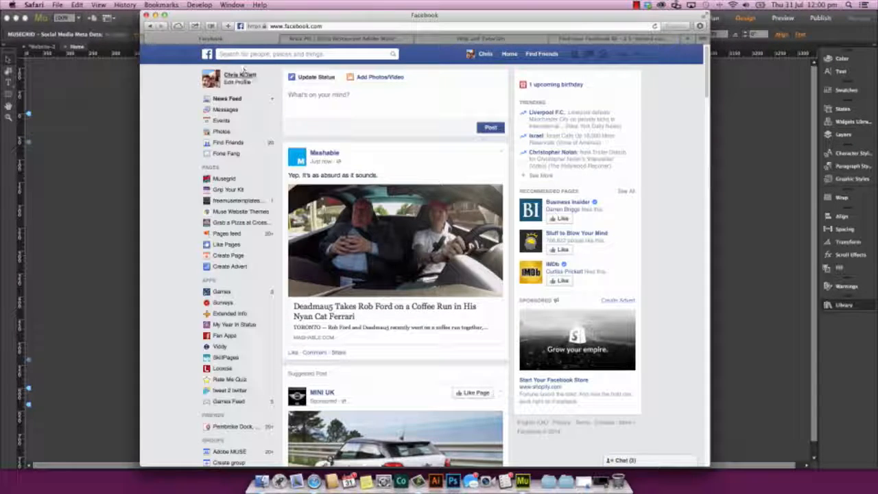
{"action": "left_click", "coordinate": [237, 74]}
{"action": "left_click", "coordinate": [321, 25]}
{"action": "key", "text": "super+c"}
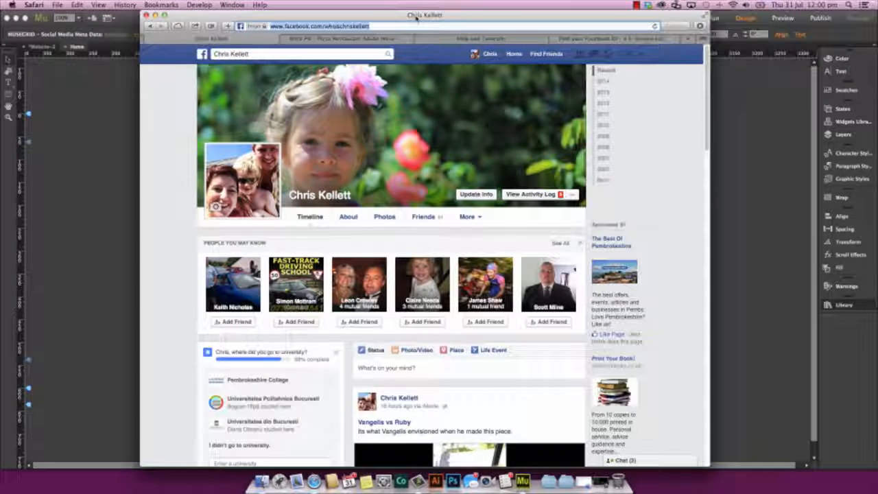
Step: Look up the Facebook numeric ID by pasting the copied profile URL into the ID finder, and close the finder page
{"action": "left_click", "coordinate": [569, 38]}
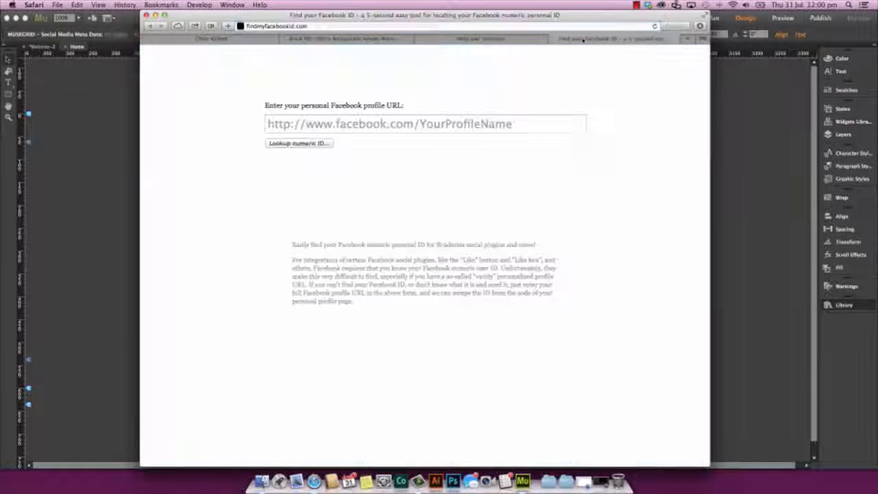
{"action": "left_click", "coordinate": [533, 123]}
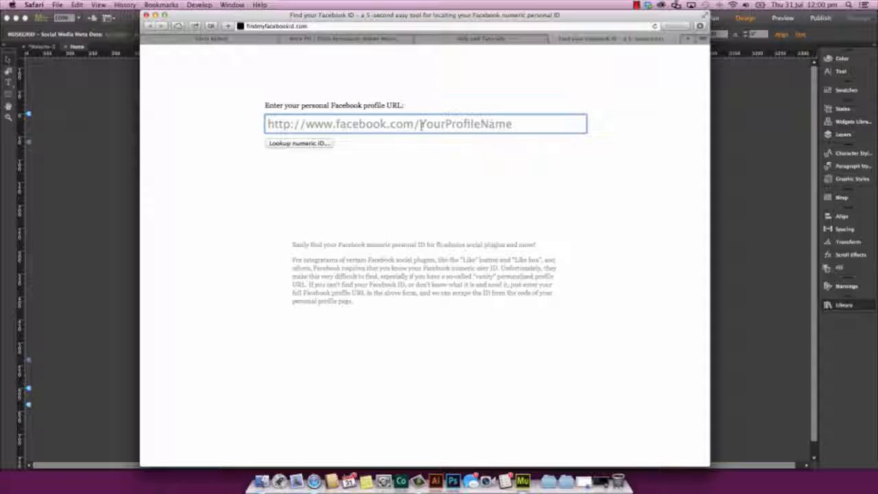
{"action": "key", "text": "super+v"}
{"action": "left_click", "coordinate": [323, 144]}
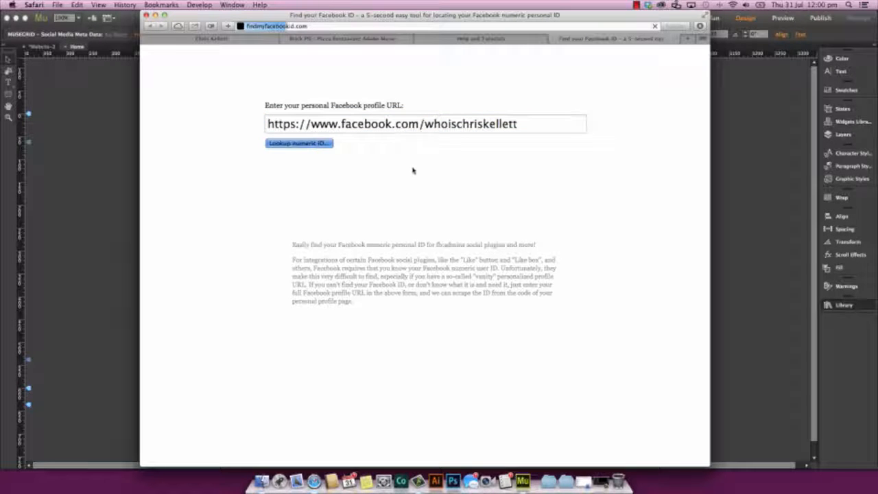
{"action": "left_click", "coordinate": [553, 39]}
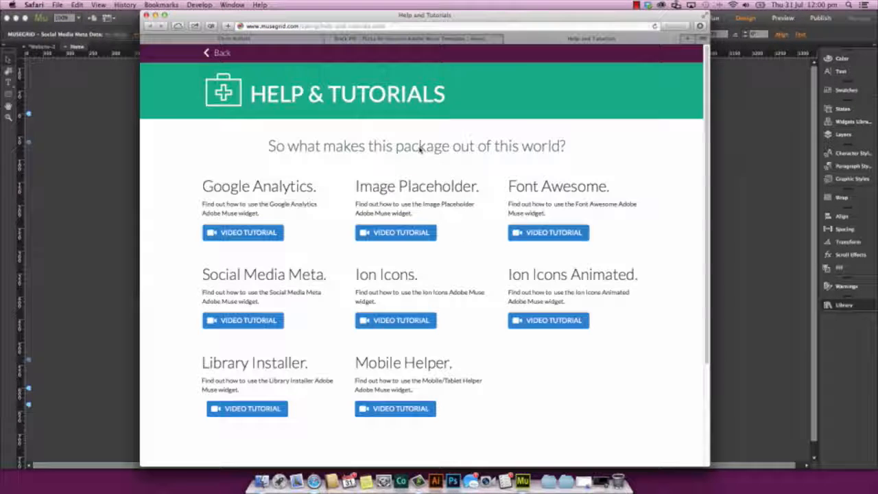
Step: Switch back to Adobe Muse, review the Social Media Meta widget's data options, and leave the widget selected
{"action": "left_click", "coordinate": [119, 166]}
{"action": "left_click", "coordinate": [339, 198]}
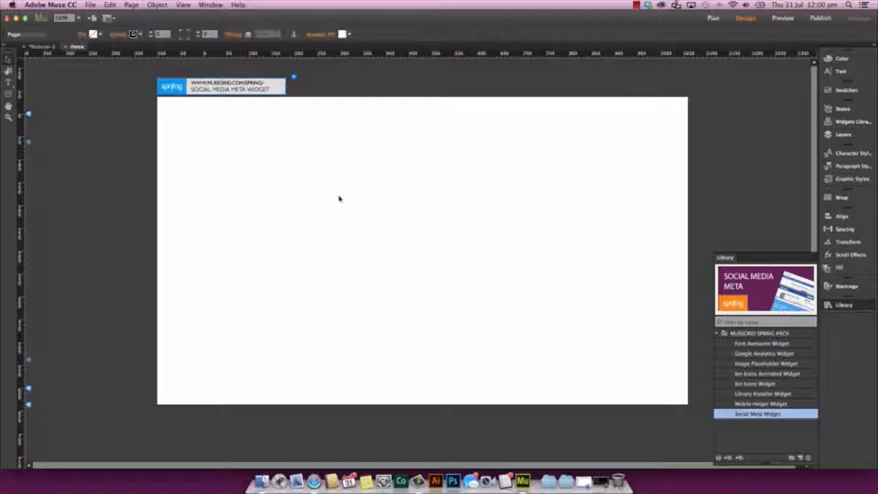
{"action": "left_click", "coordinate": [290, 81]}
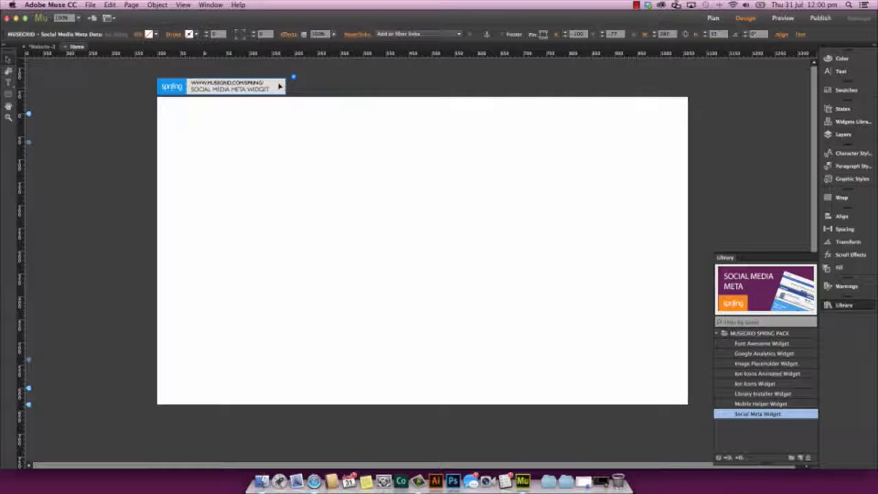
{"action": "left_click", "coordinate": [293, 78]}
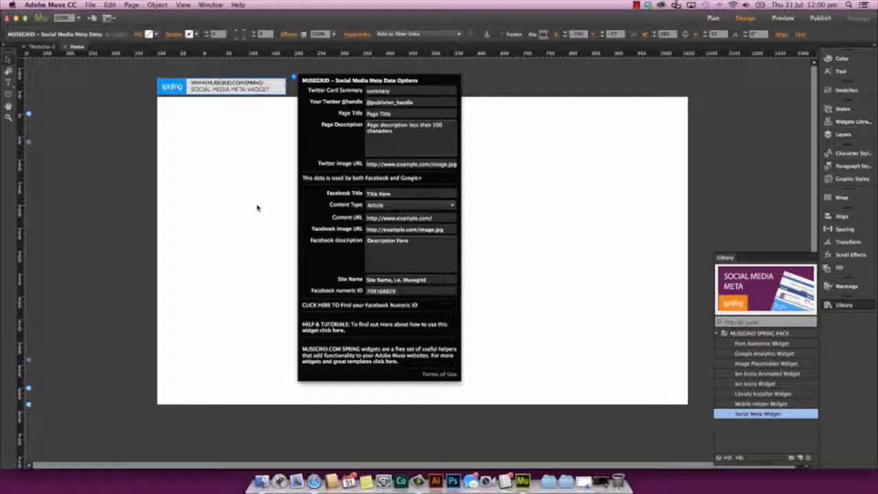
{"action": "left_click", "coordinate": [246, 150]}
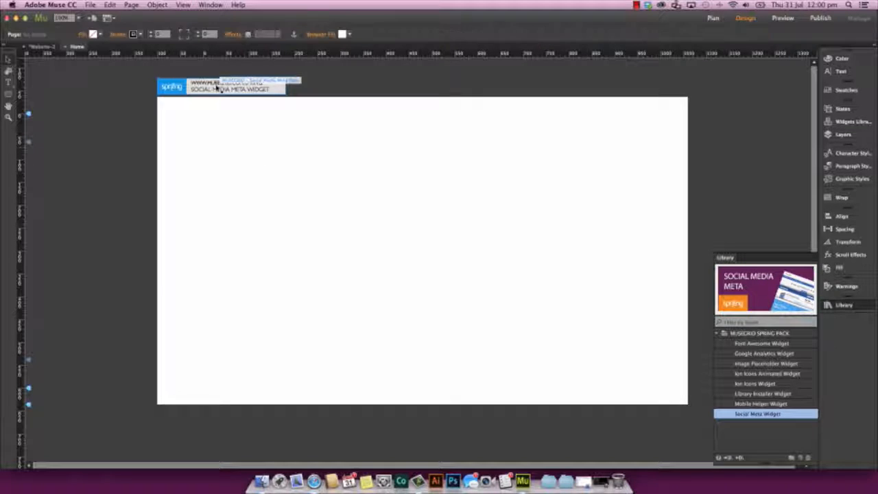
{"action": "left_click", "coordinate": [291, 95]}
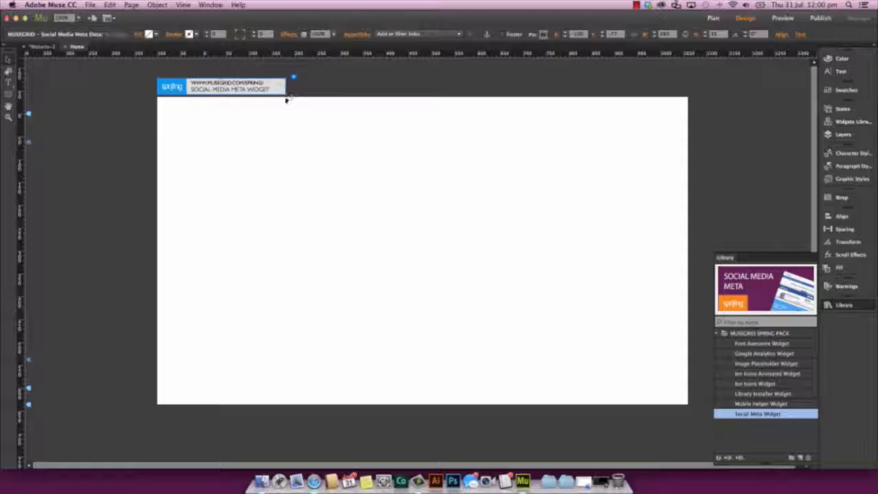